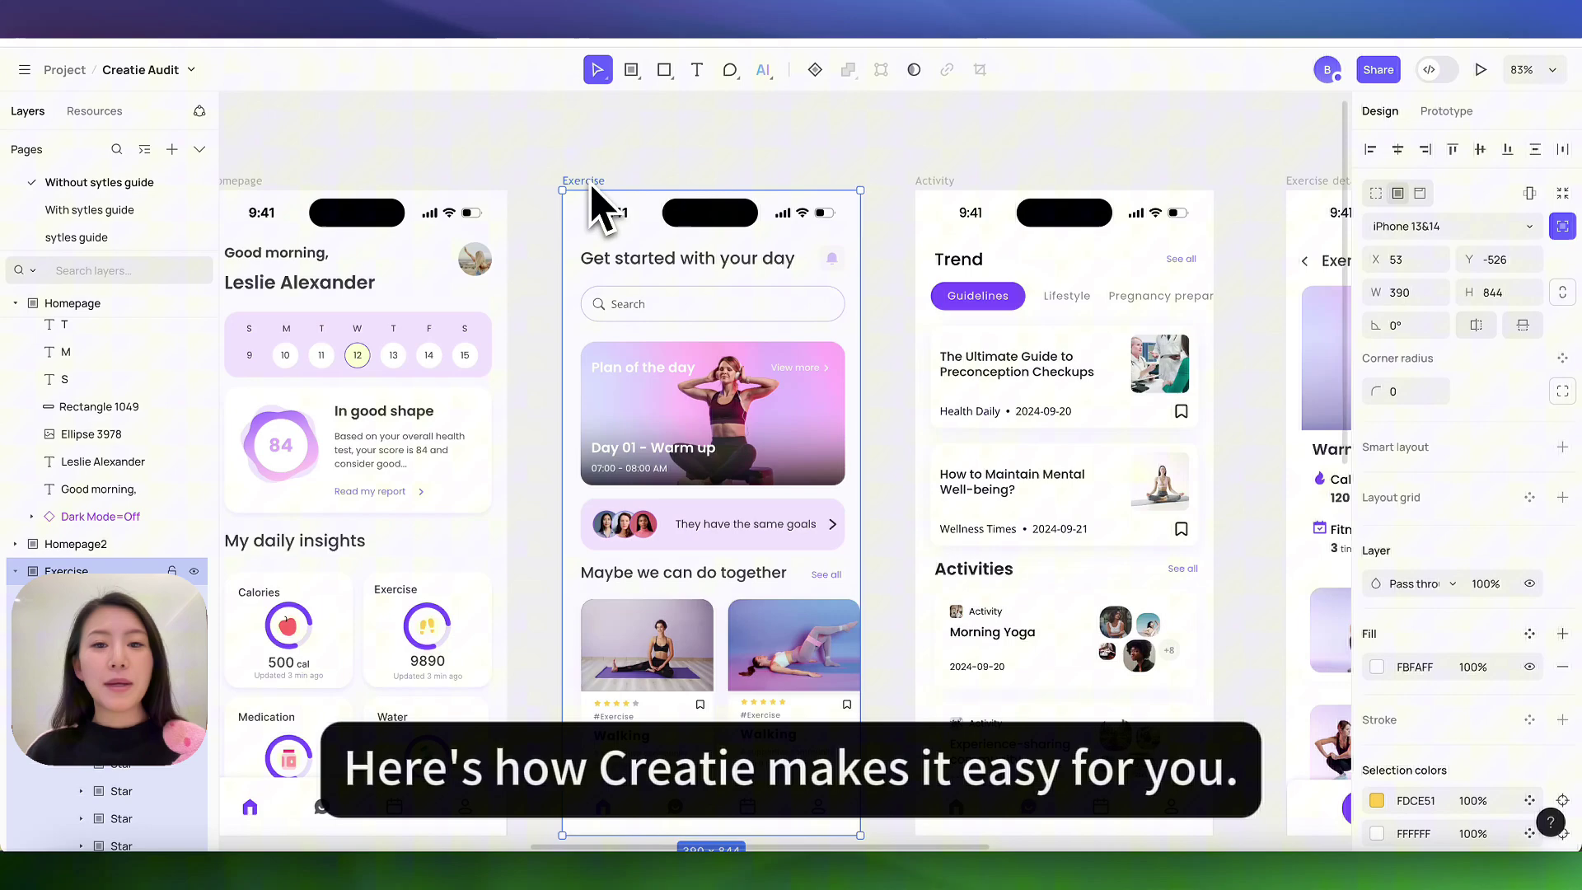
Step: Start a Creatie AI design-style audit using the Basic design system
click(762, 70)
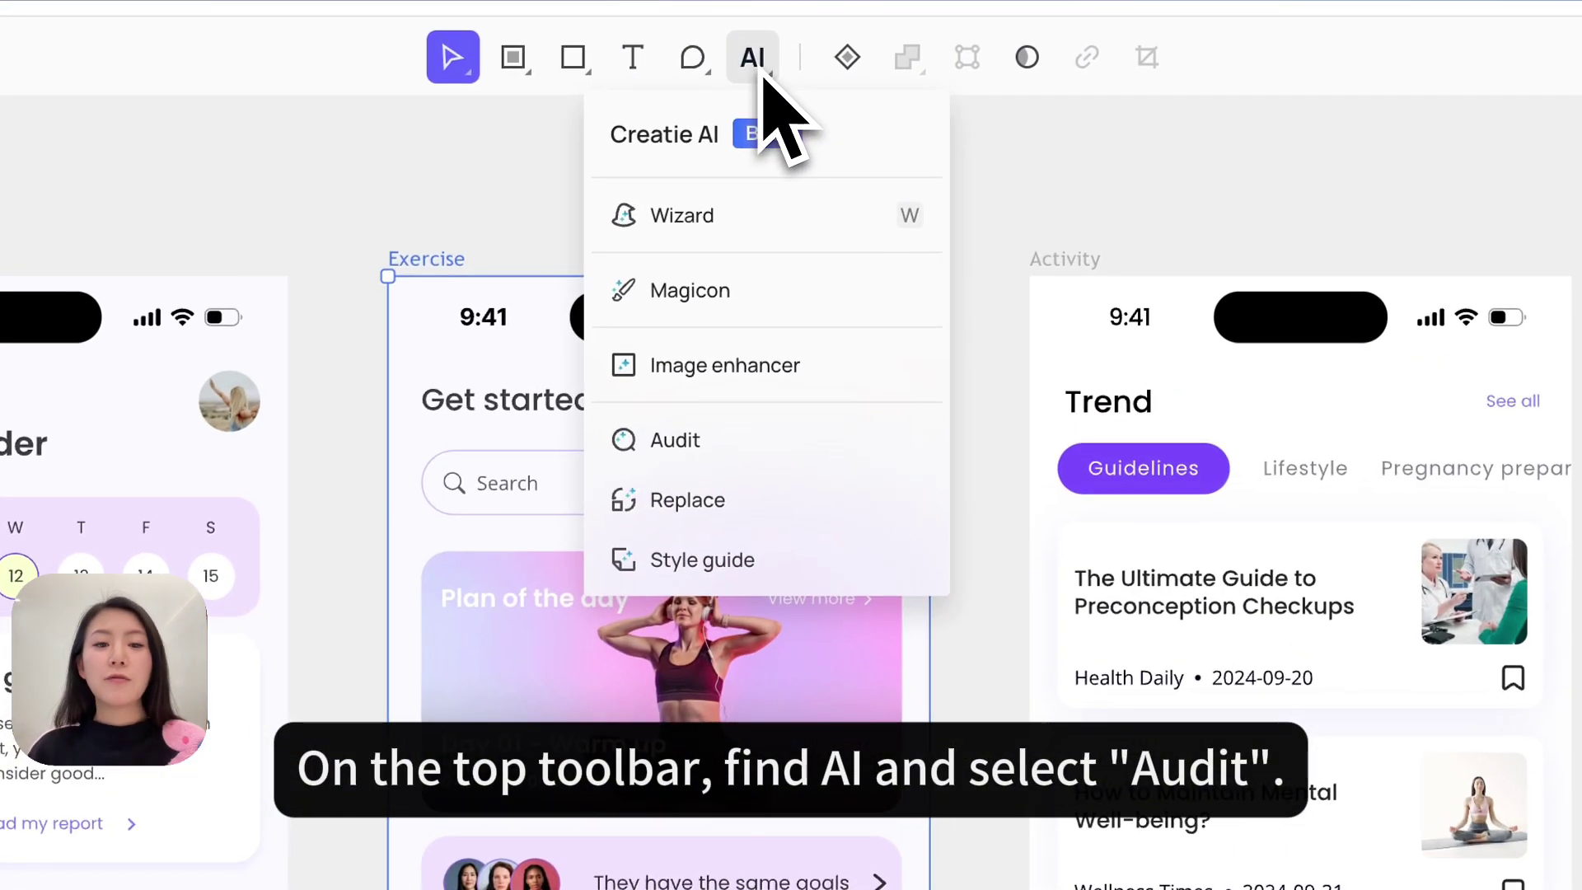
click(823, 439)
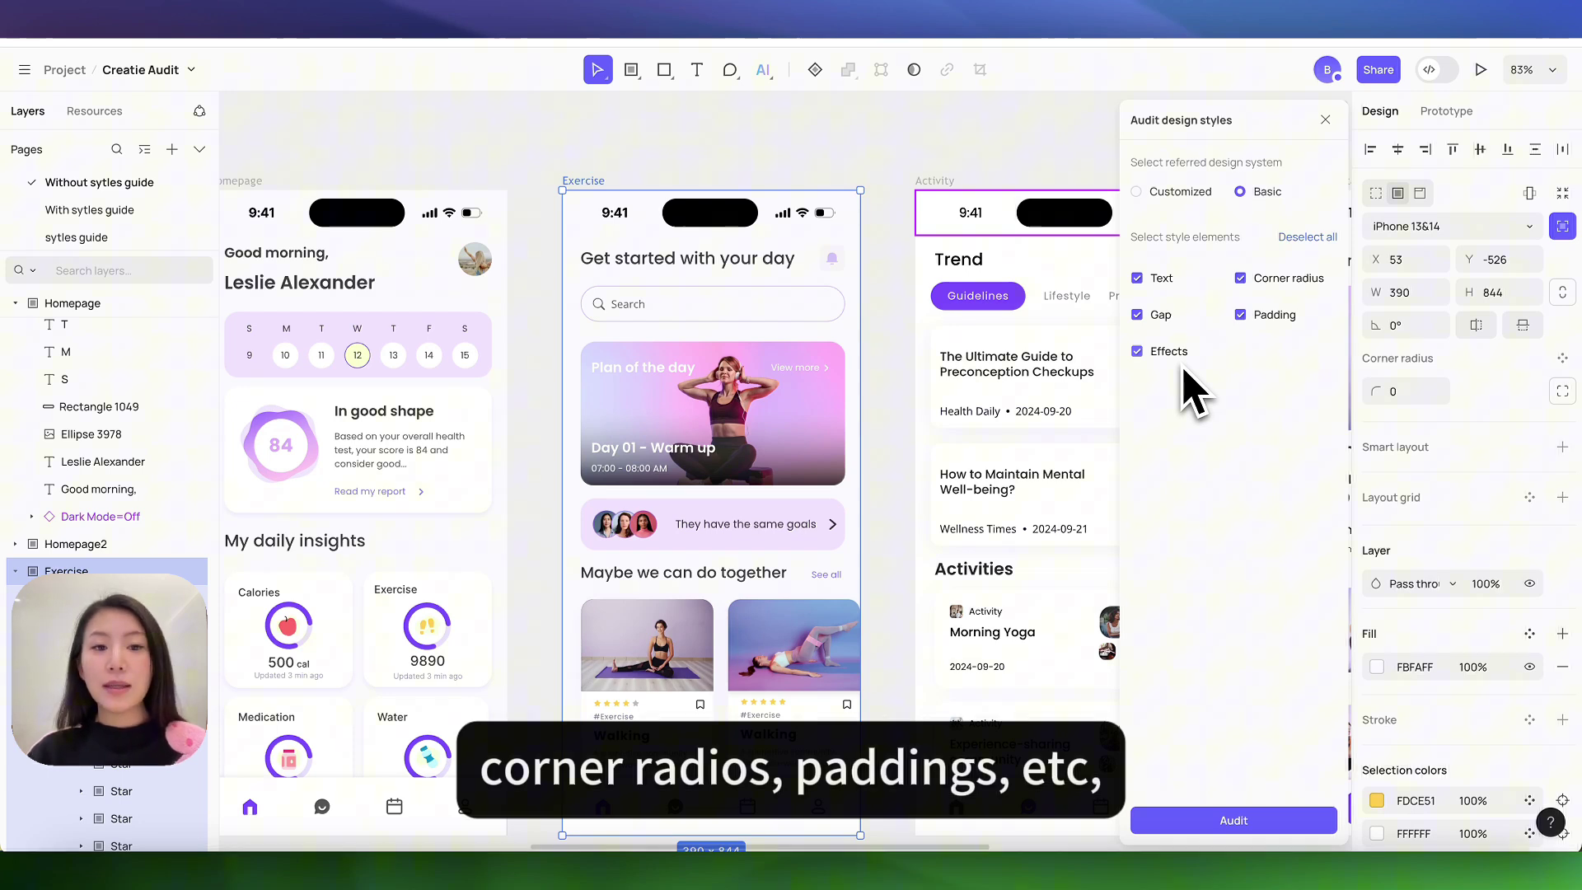
Step: Audit the Exercise screen, select every suggestion, and locate the See all text on the canvas
click(1282, 821)
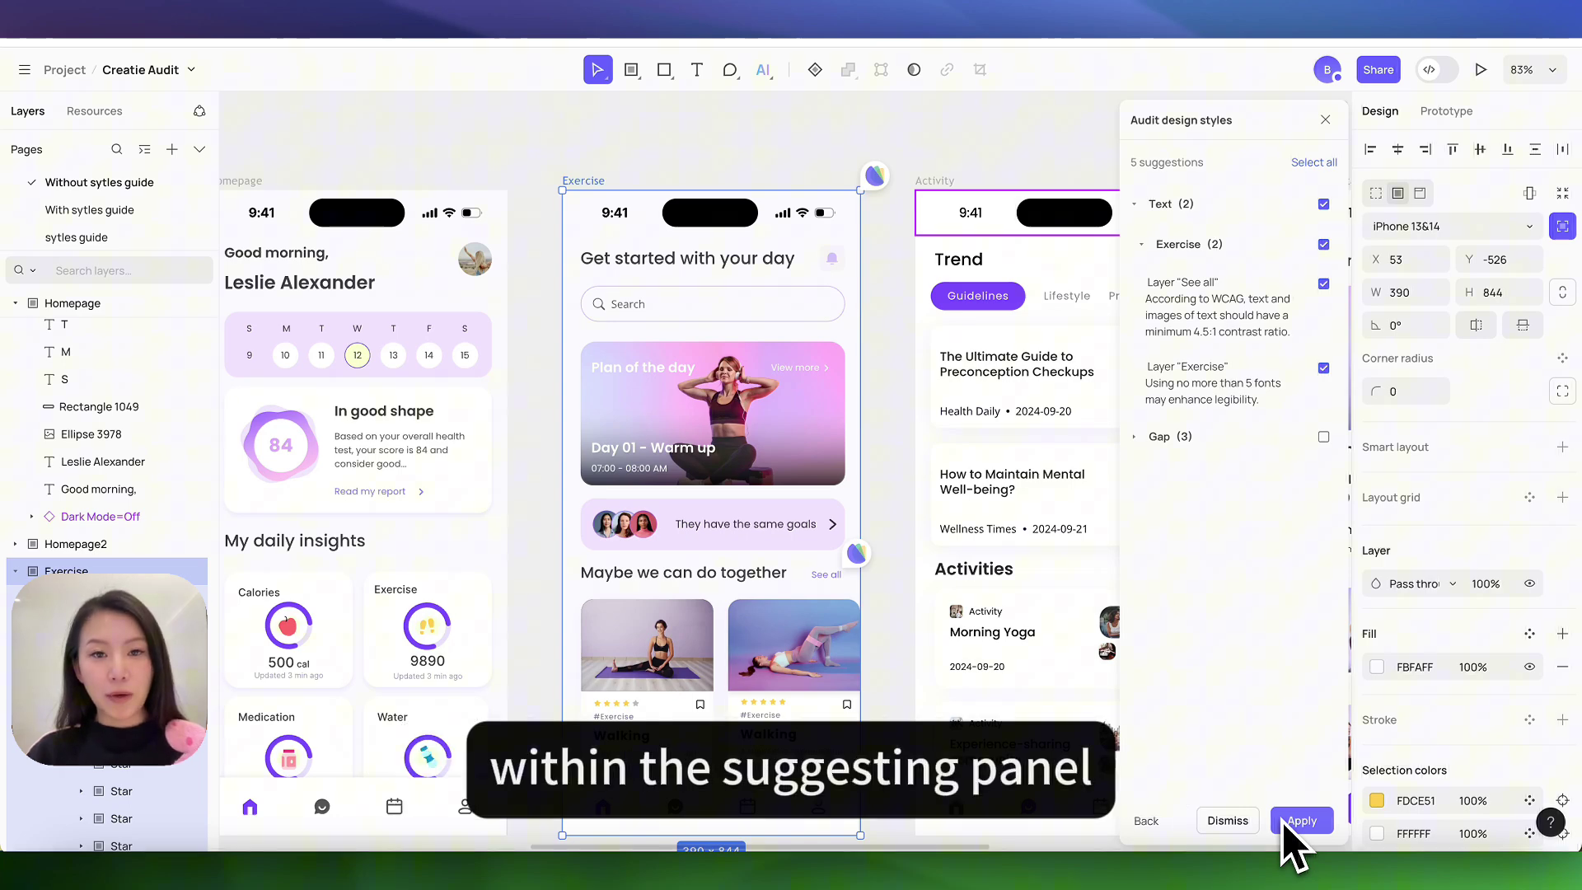
click(1323, 437)
click(1323, 313)
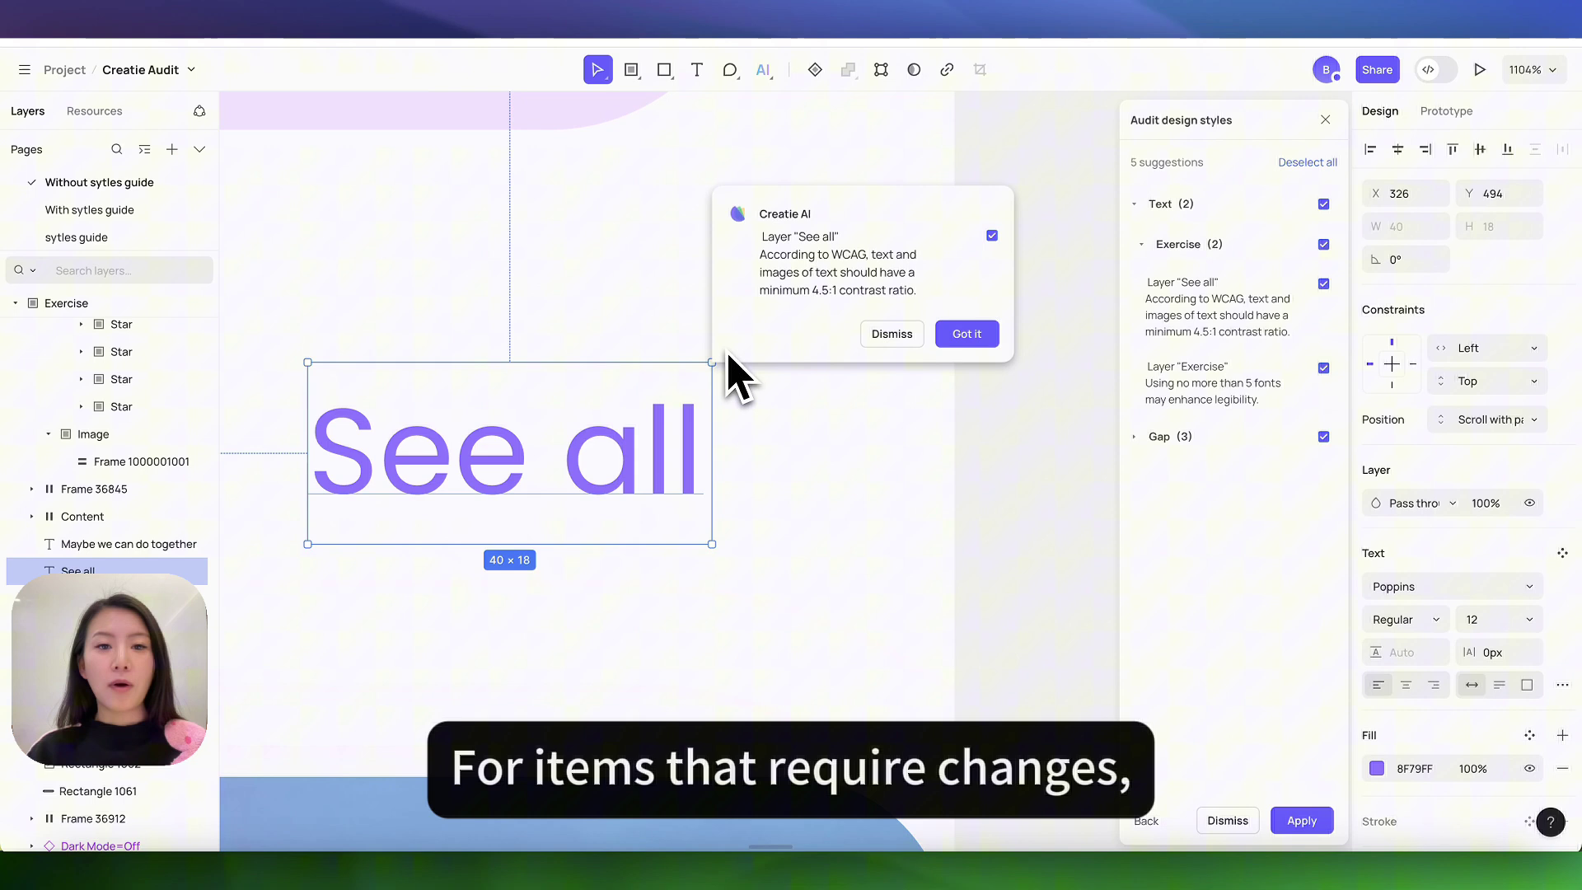
Step: Acknowledge the See all contrast note, dismiss the Frame 36912 gap suggestion, then apply the remaining suggestions
click(969, 343)
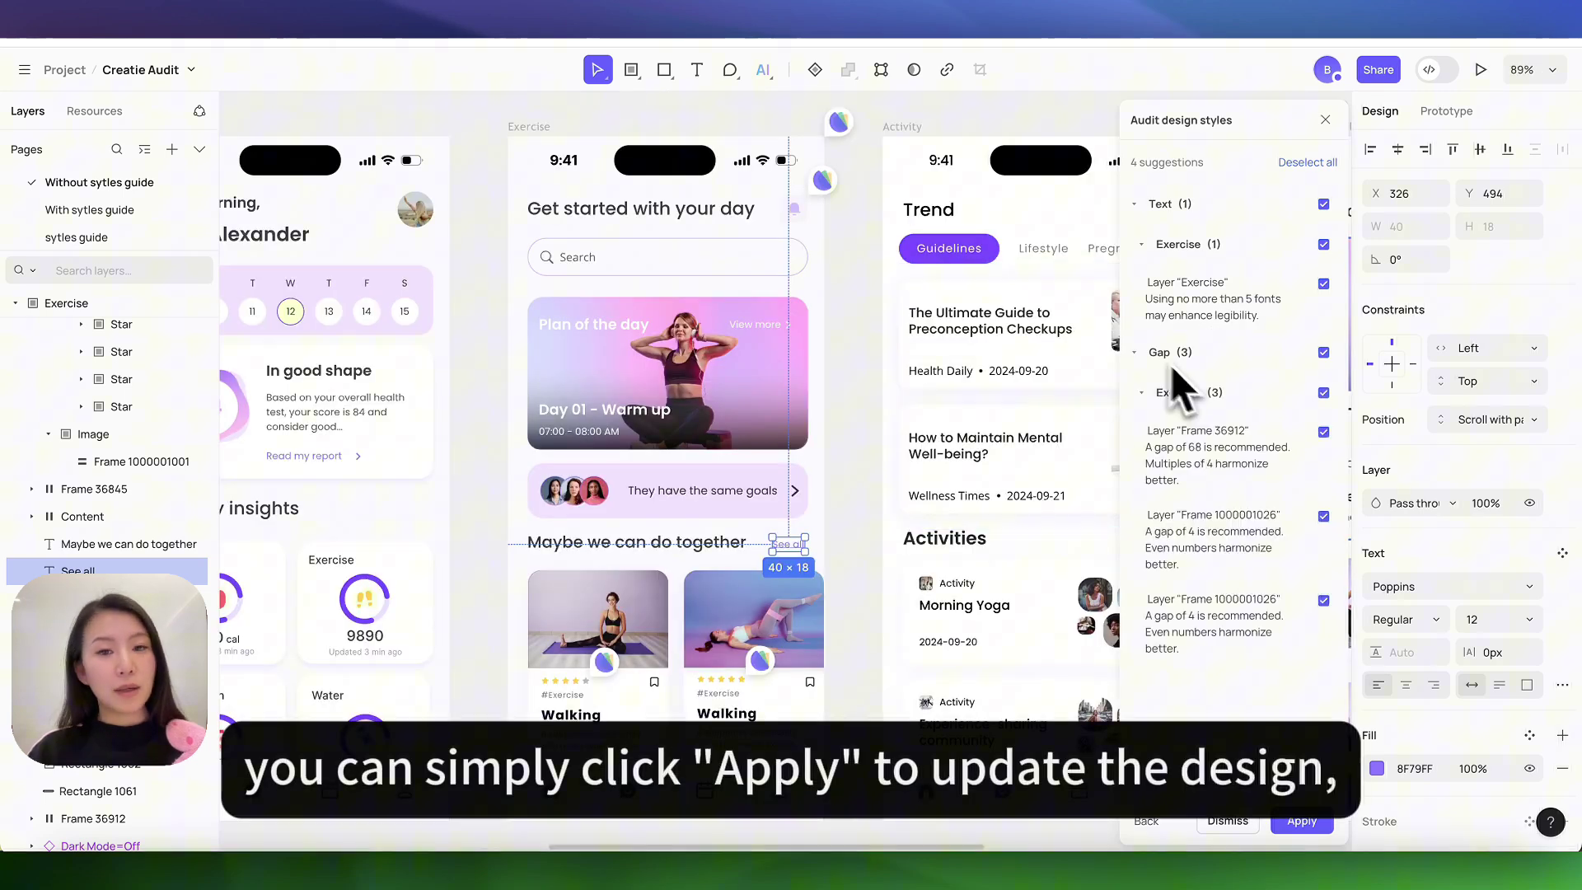
click(1322, 459)
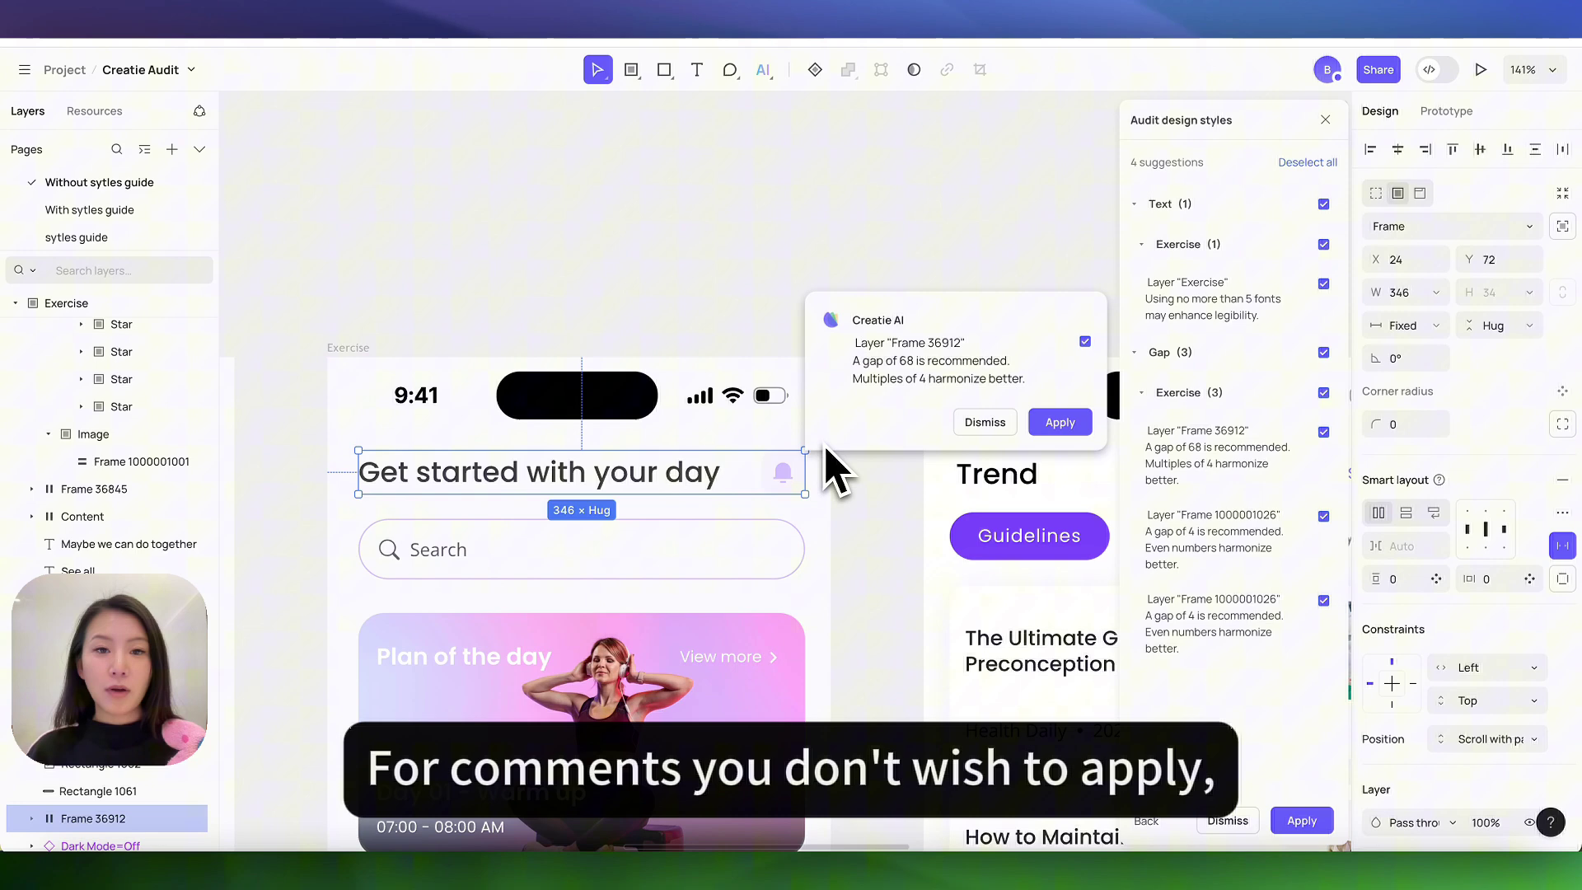
click(985, 423)
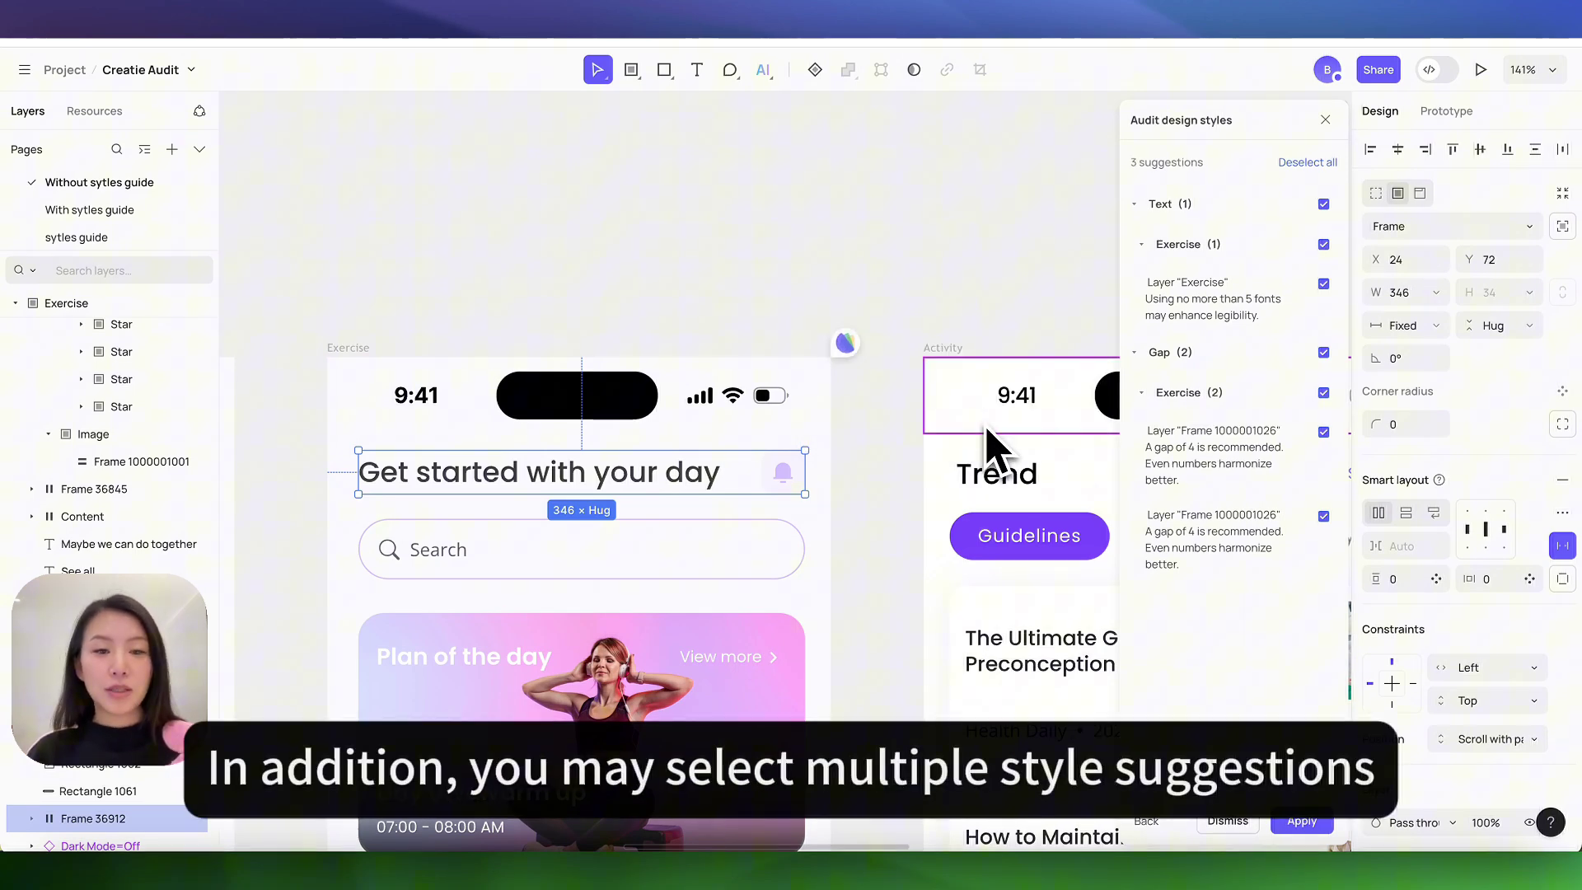
key(shift+1)
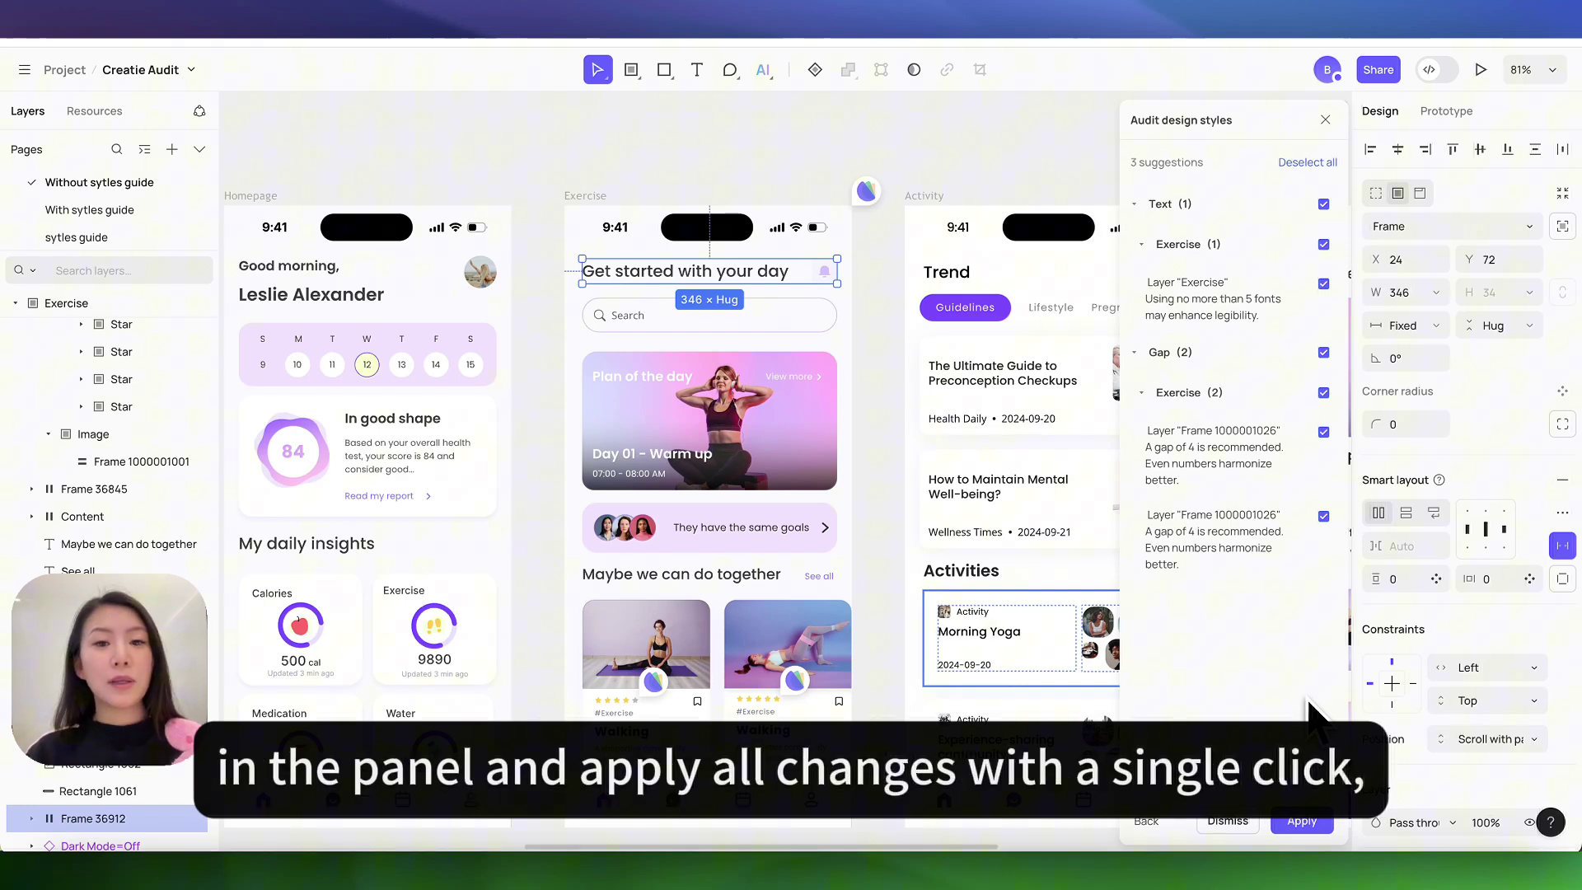
click(1305, 822)
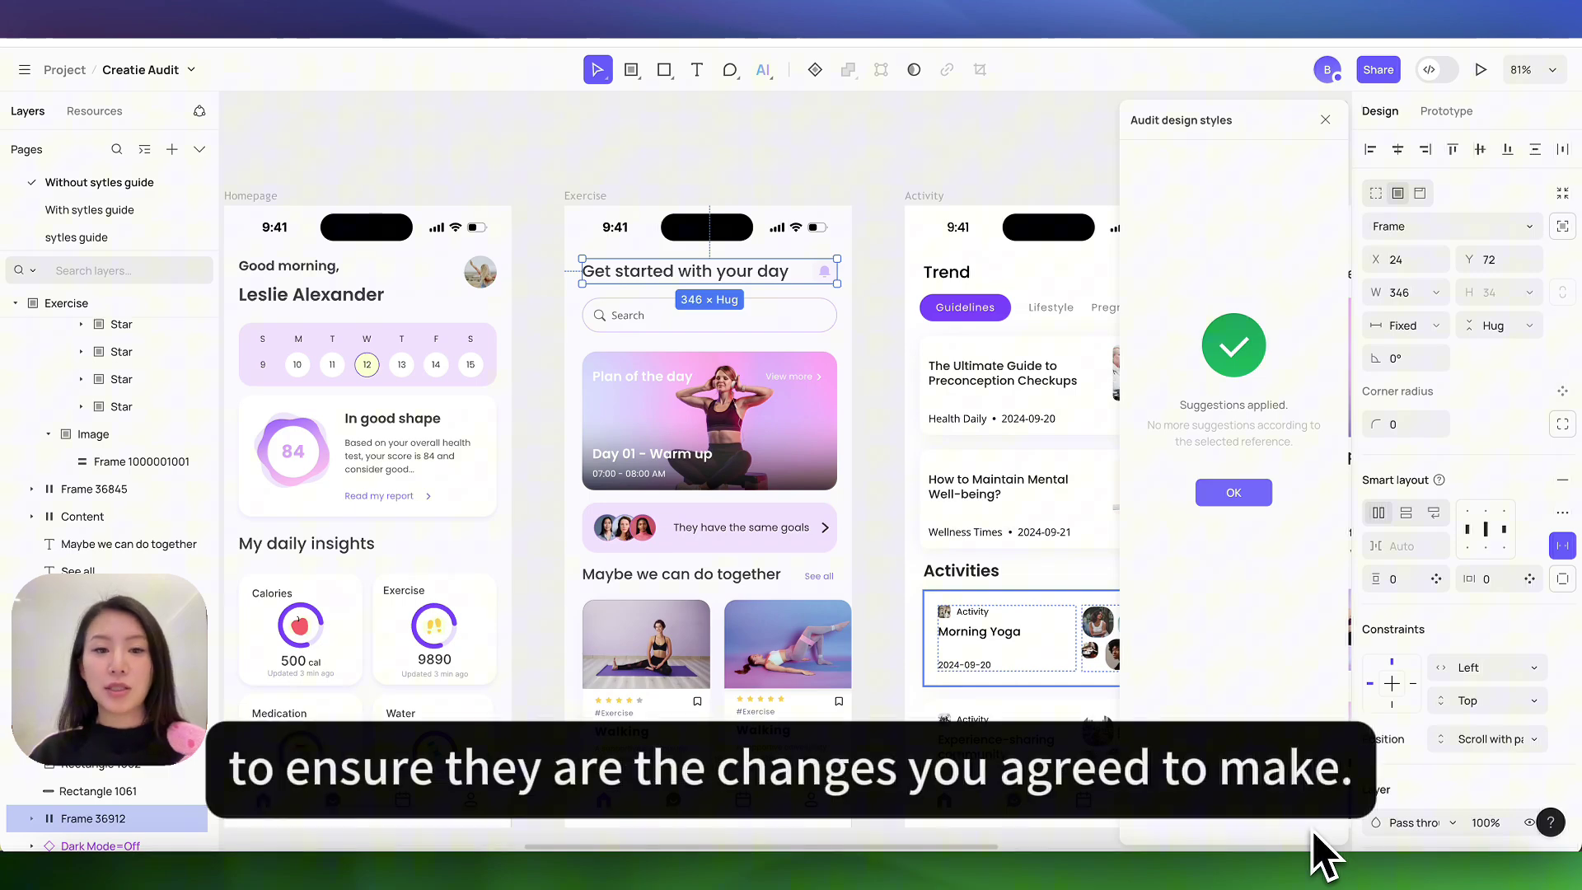
Step: Switch the audit reference to a Customized design system using Local libraries
click(1252, 494)
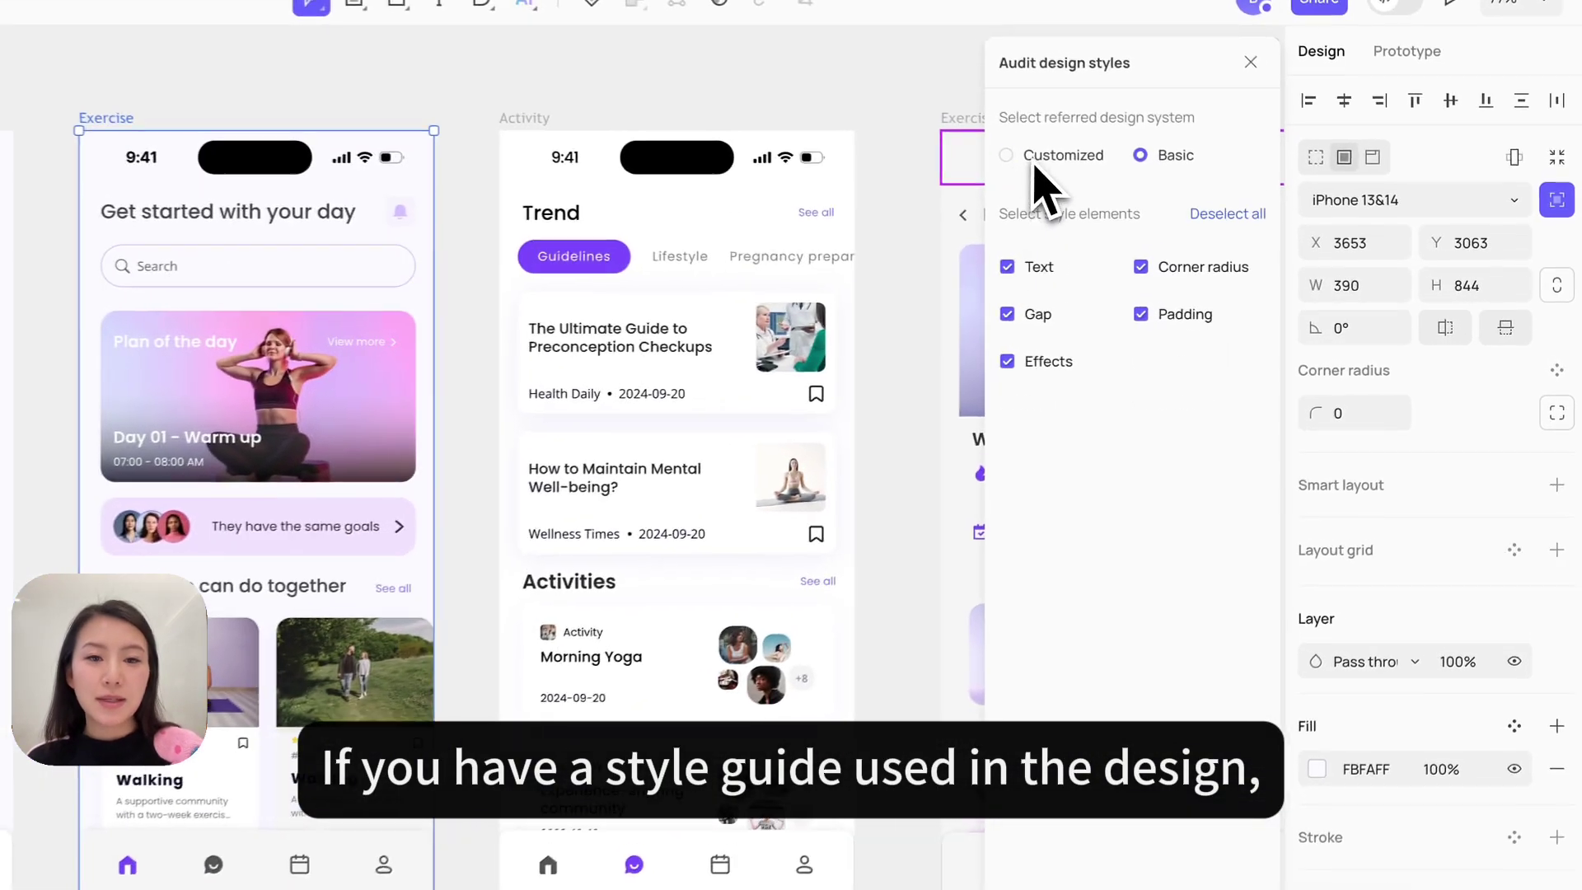
click(1158, 193)
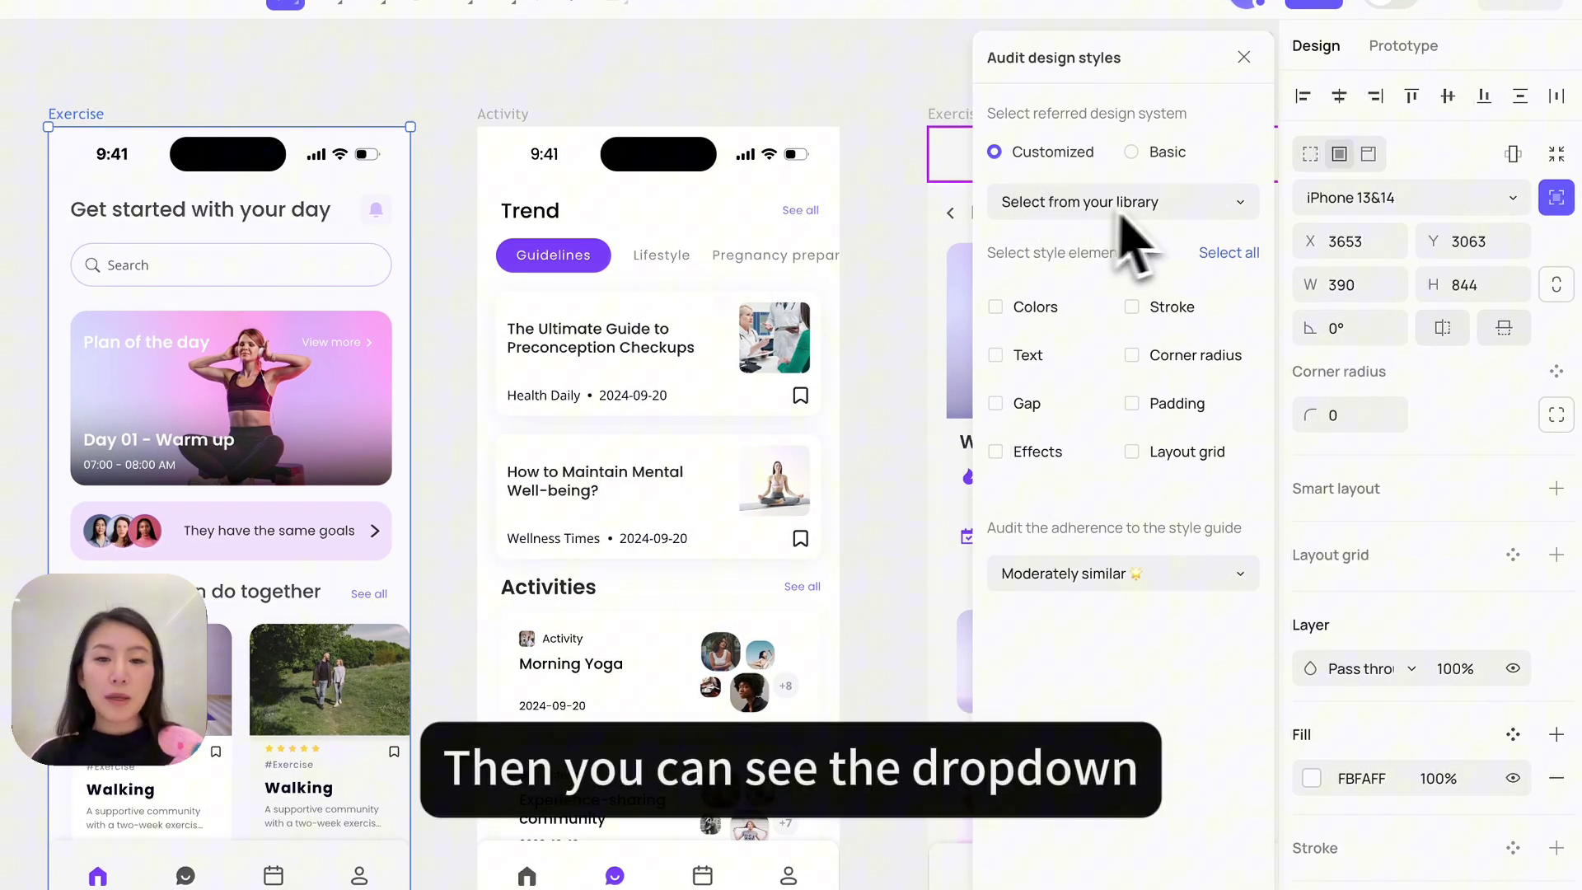
click(1215, 208)
click(1129, 313)
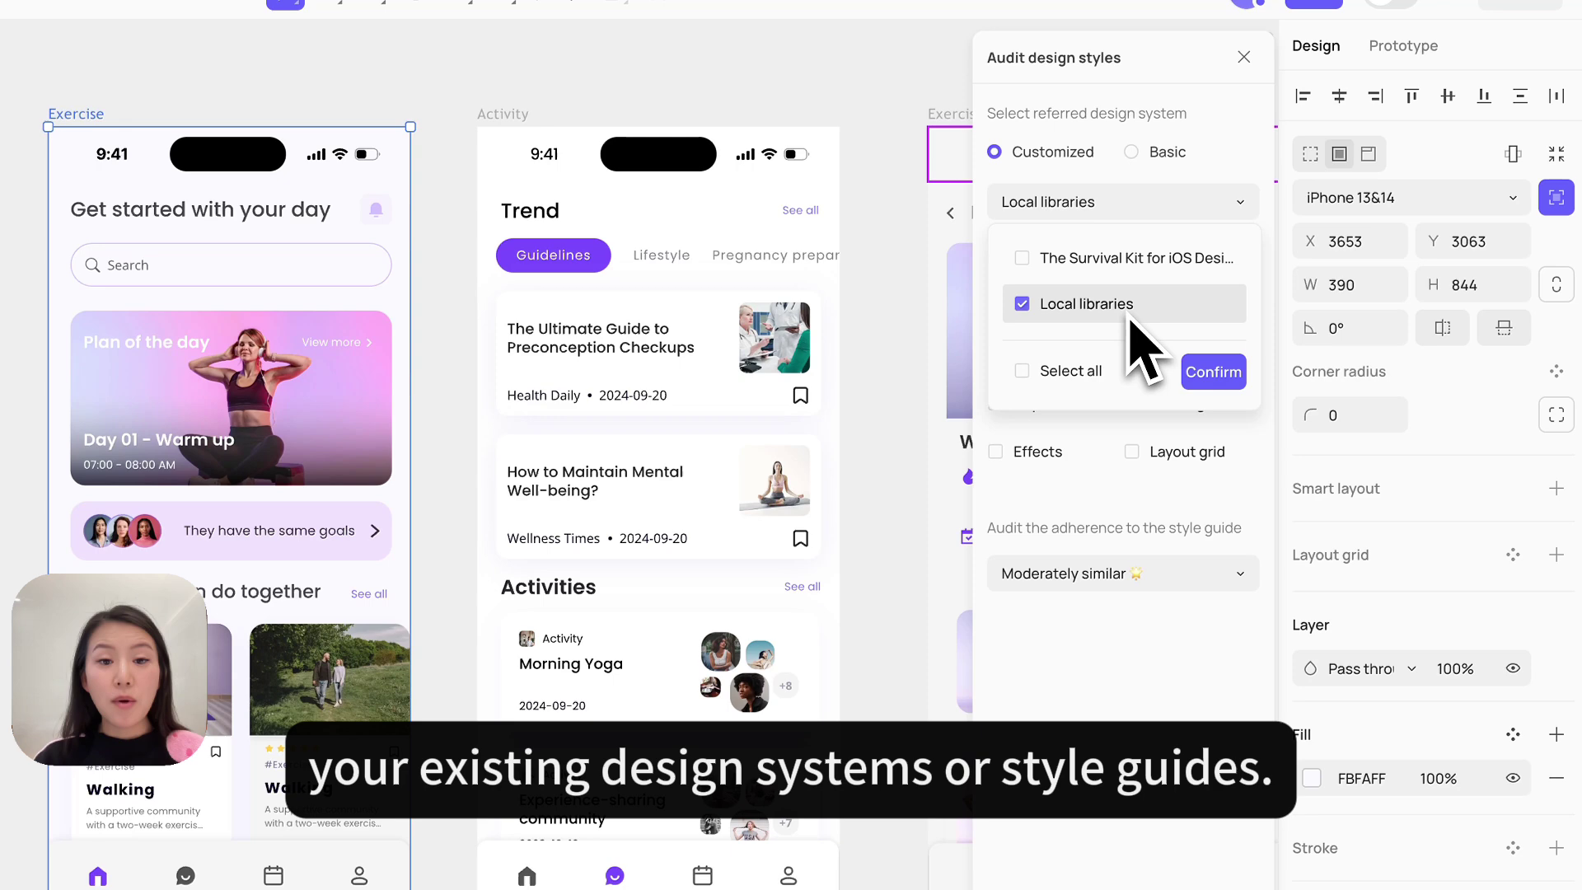
click(1188, 367)
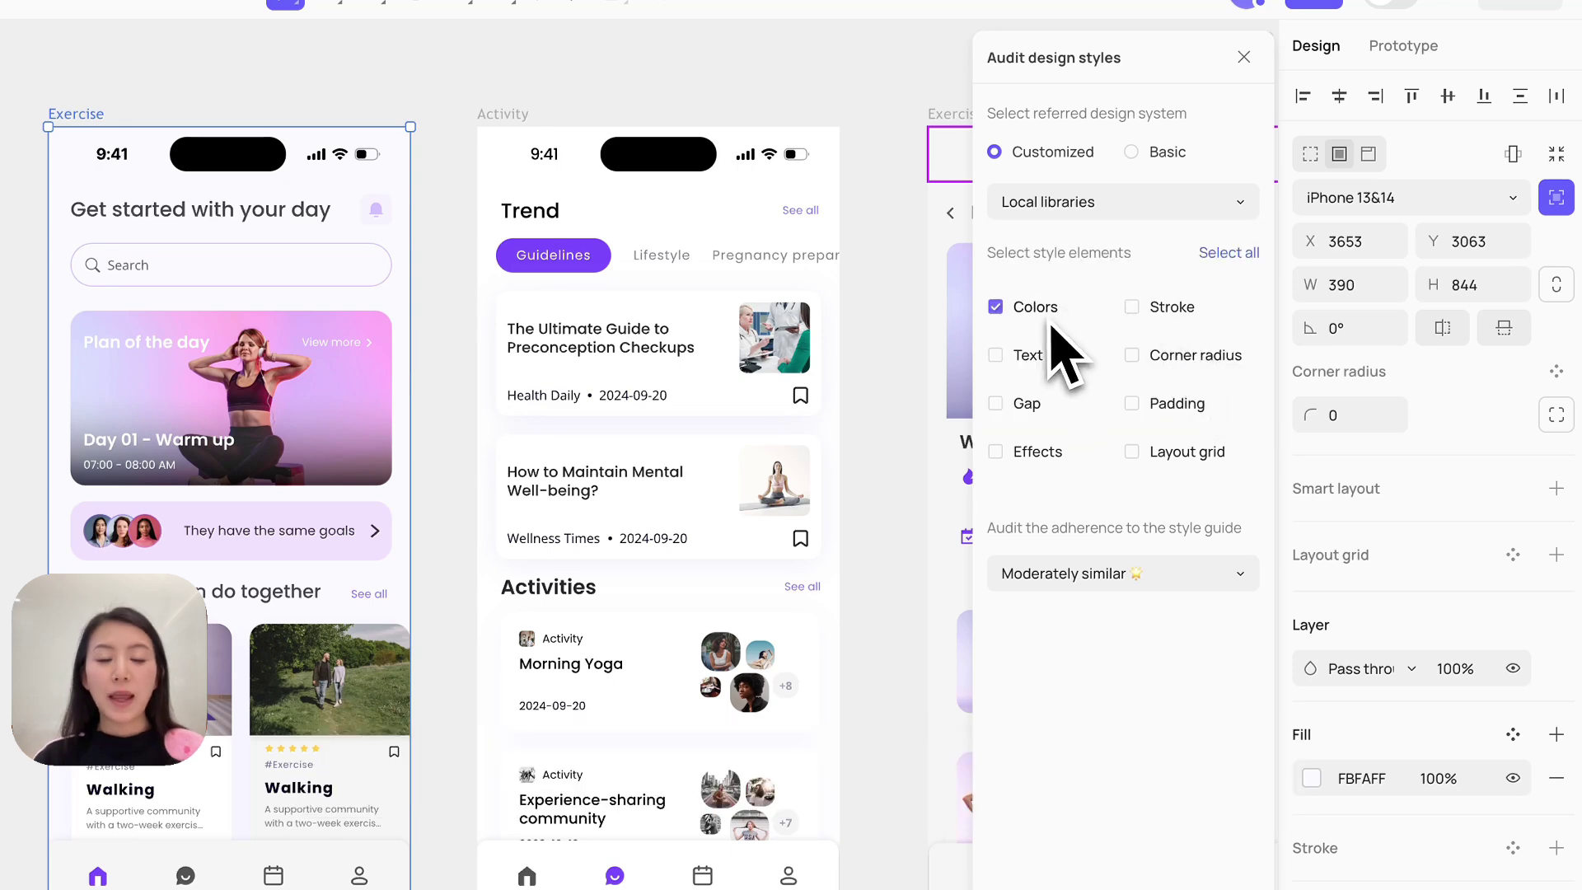
Step: Include gap, effects, layout grid, padding, corner radius and stroke in the audit
click(1030, 404)
click(1036, 451)
click(1163, 451)
click(1170, 404)
click(1176, 348)
click(1171, 311)
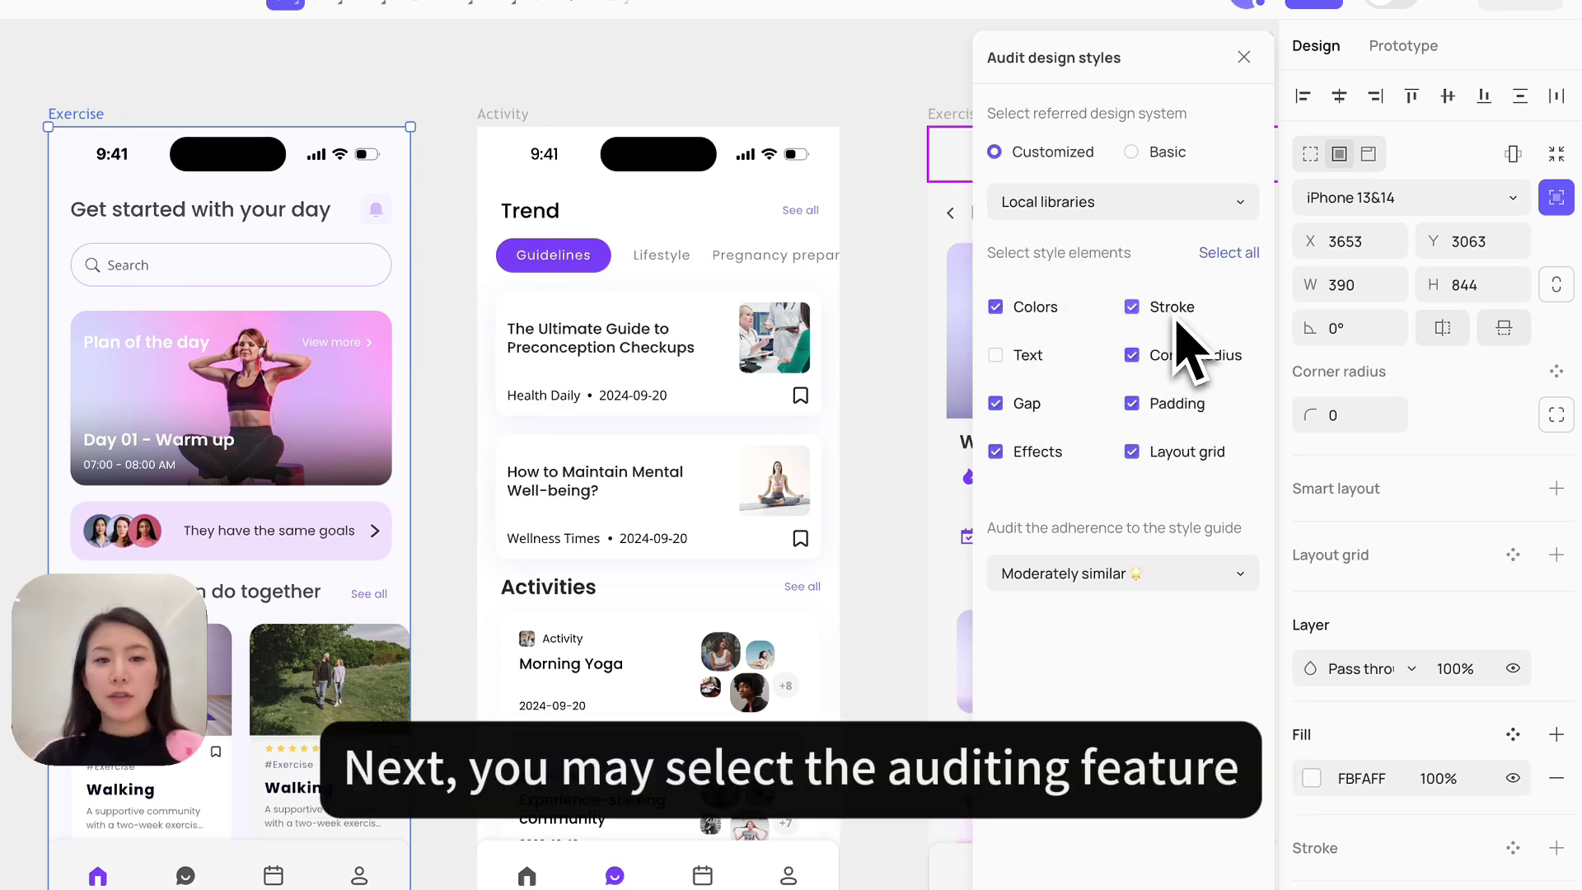
click(1236, 574)
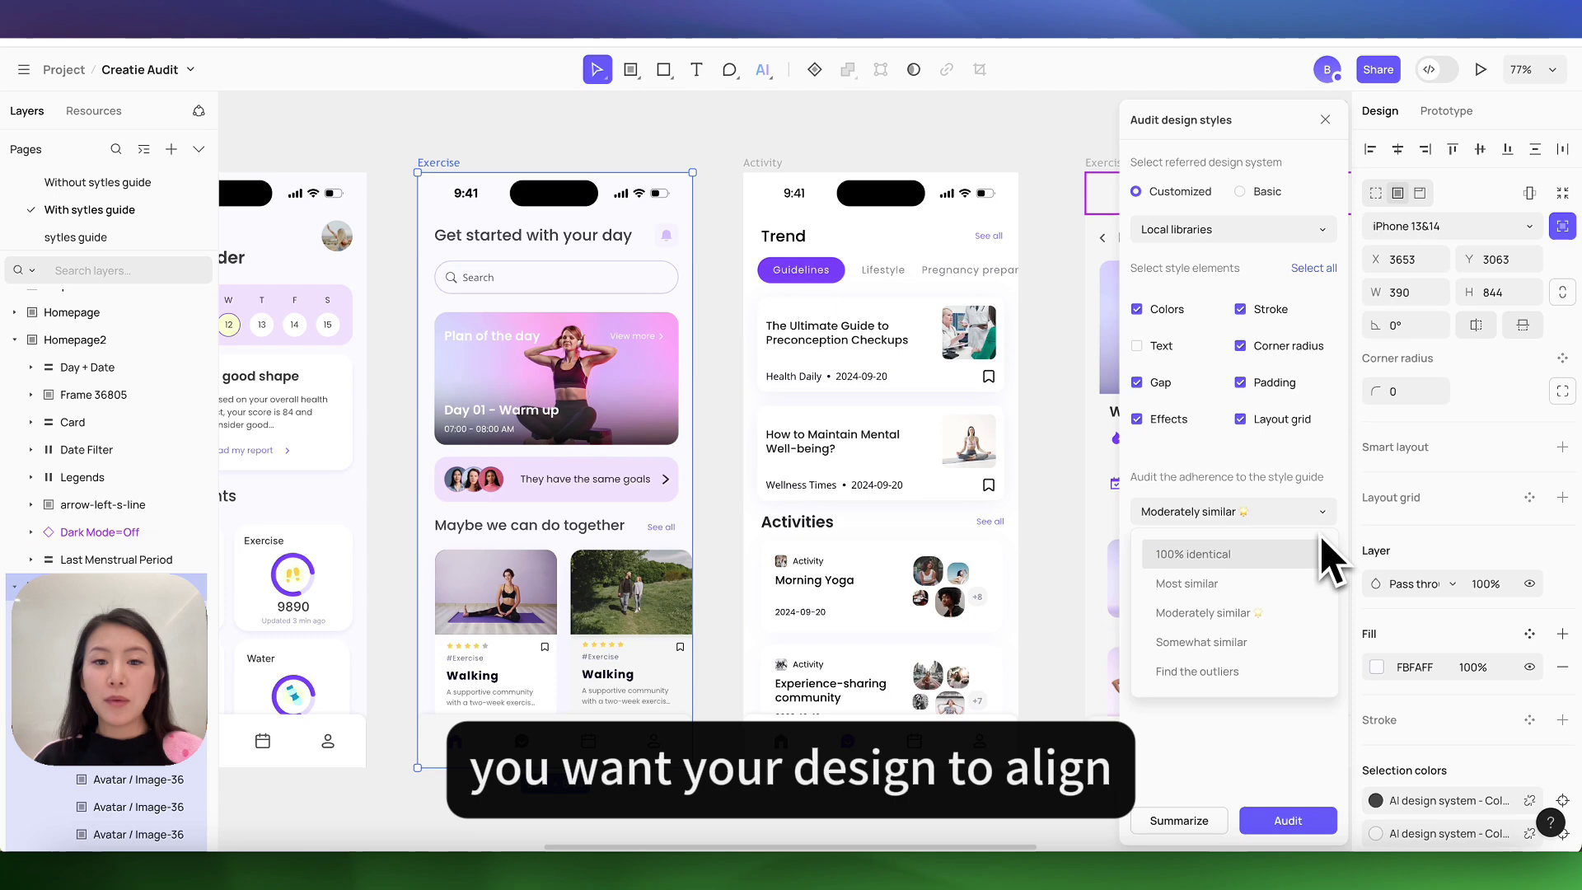
Step: Run the audit at Moderately similar adherence and dismiss the Rectangle 997 shadow suggestion
click(1322, 613)
click(1310, 822)
click(1323, 459)
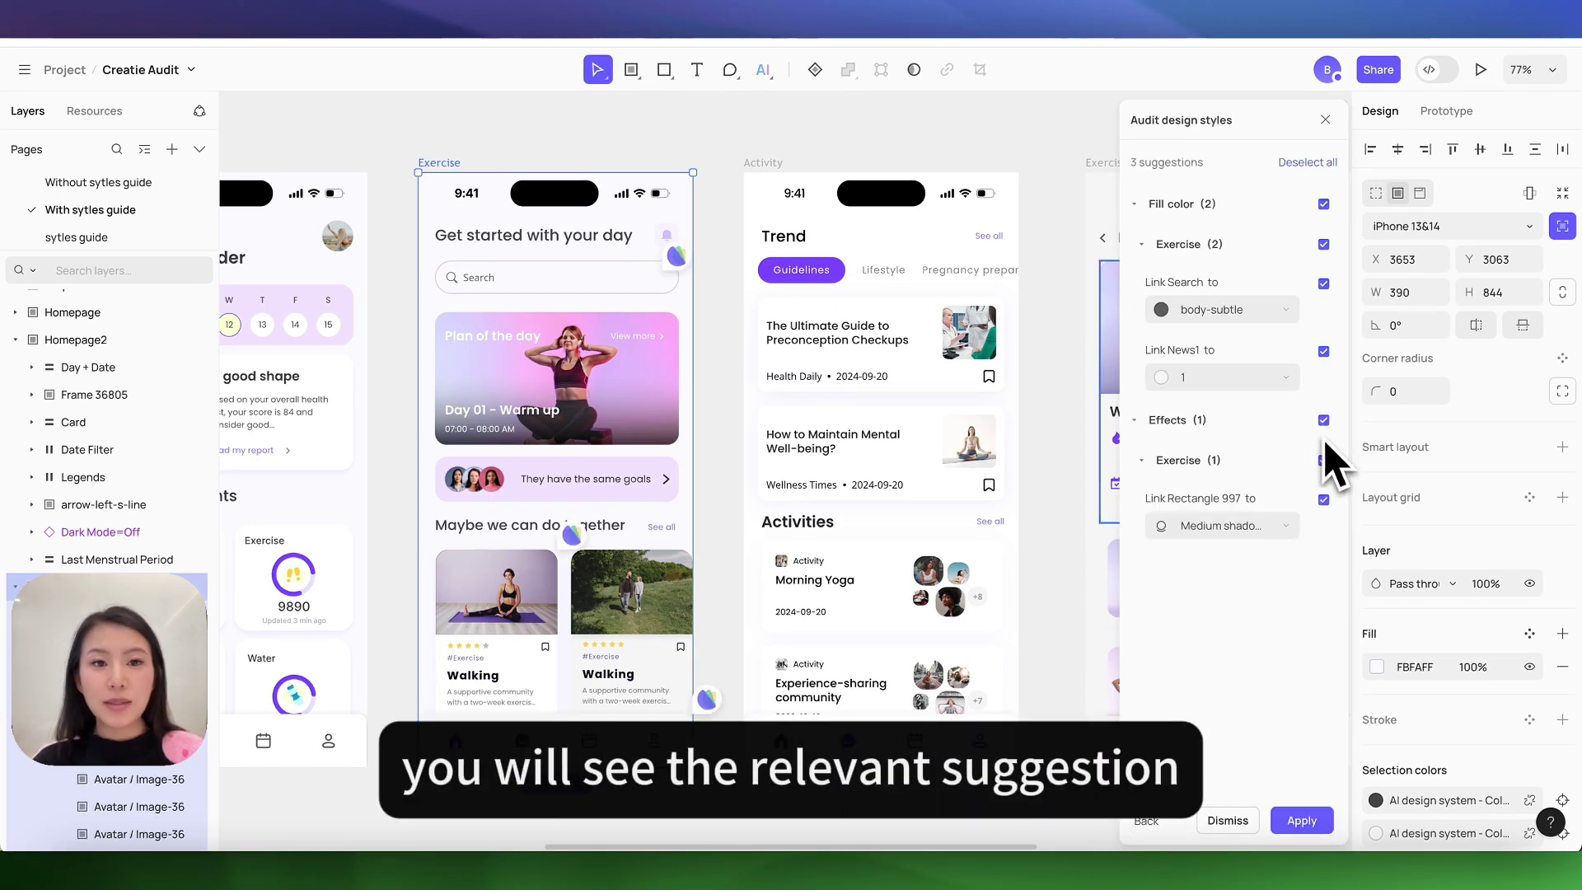
click(1323, 527)
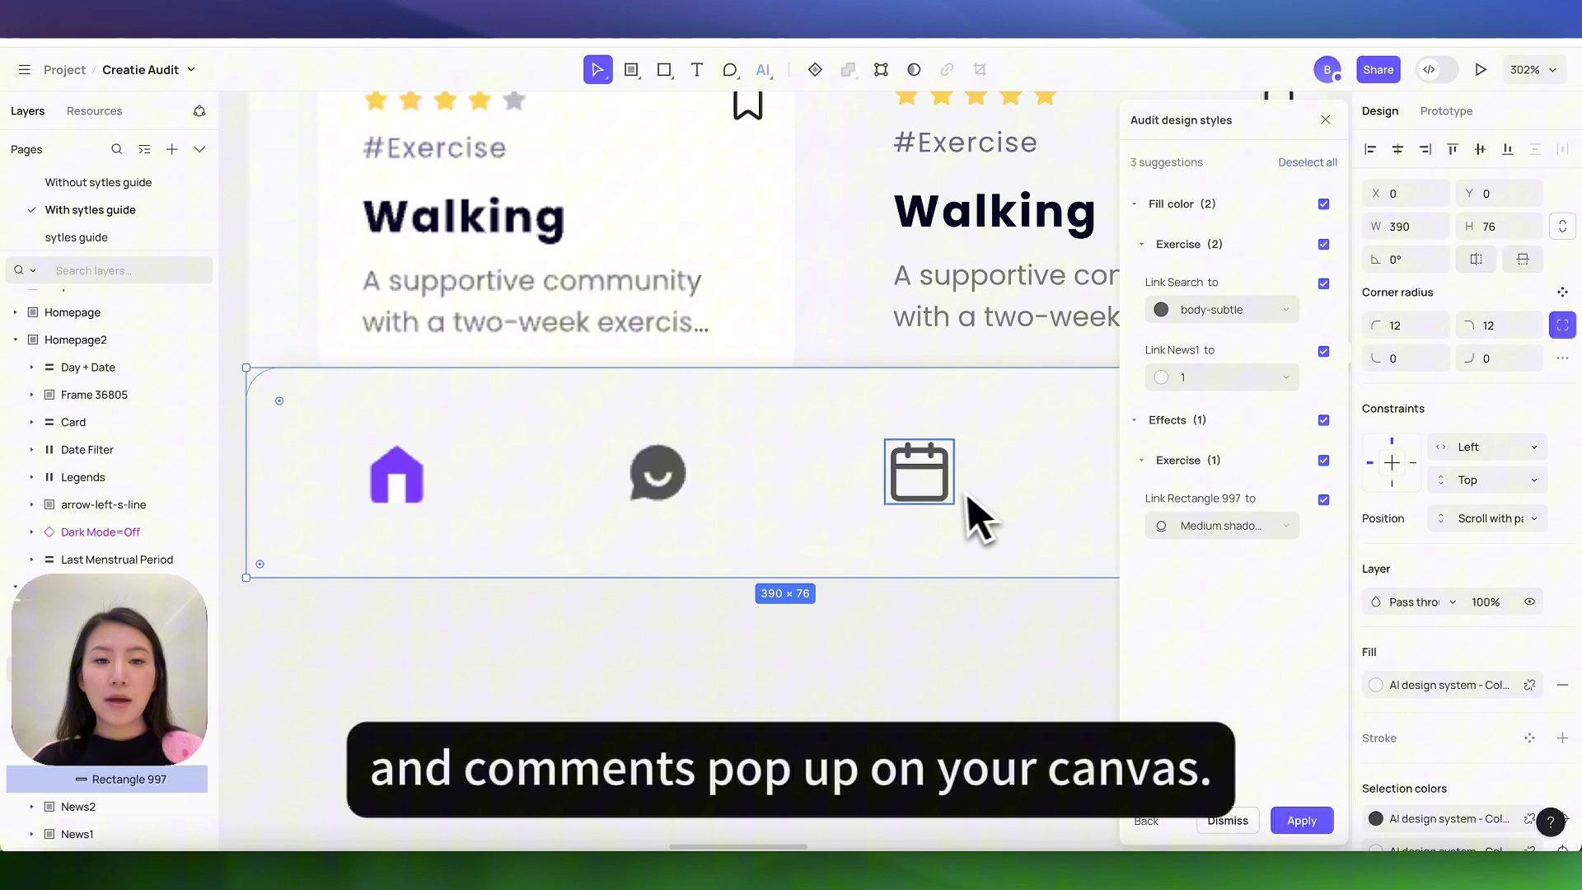
scroll(935, 519, down, 5)
click(1323, 204)
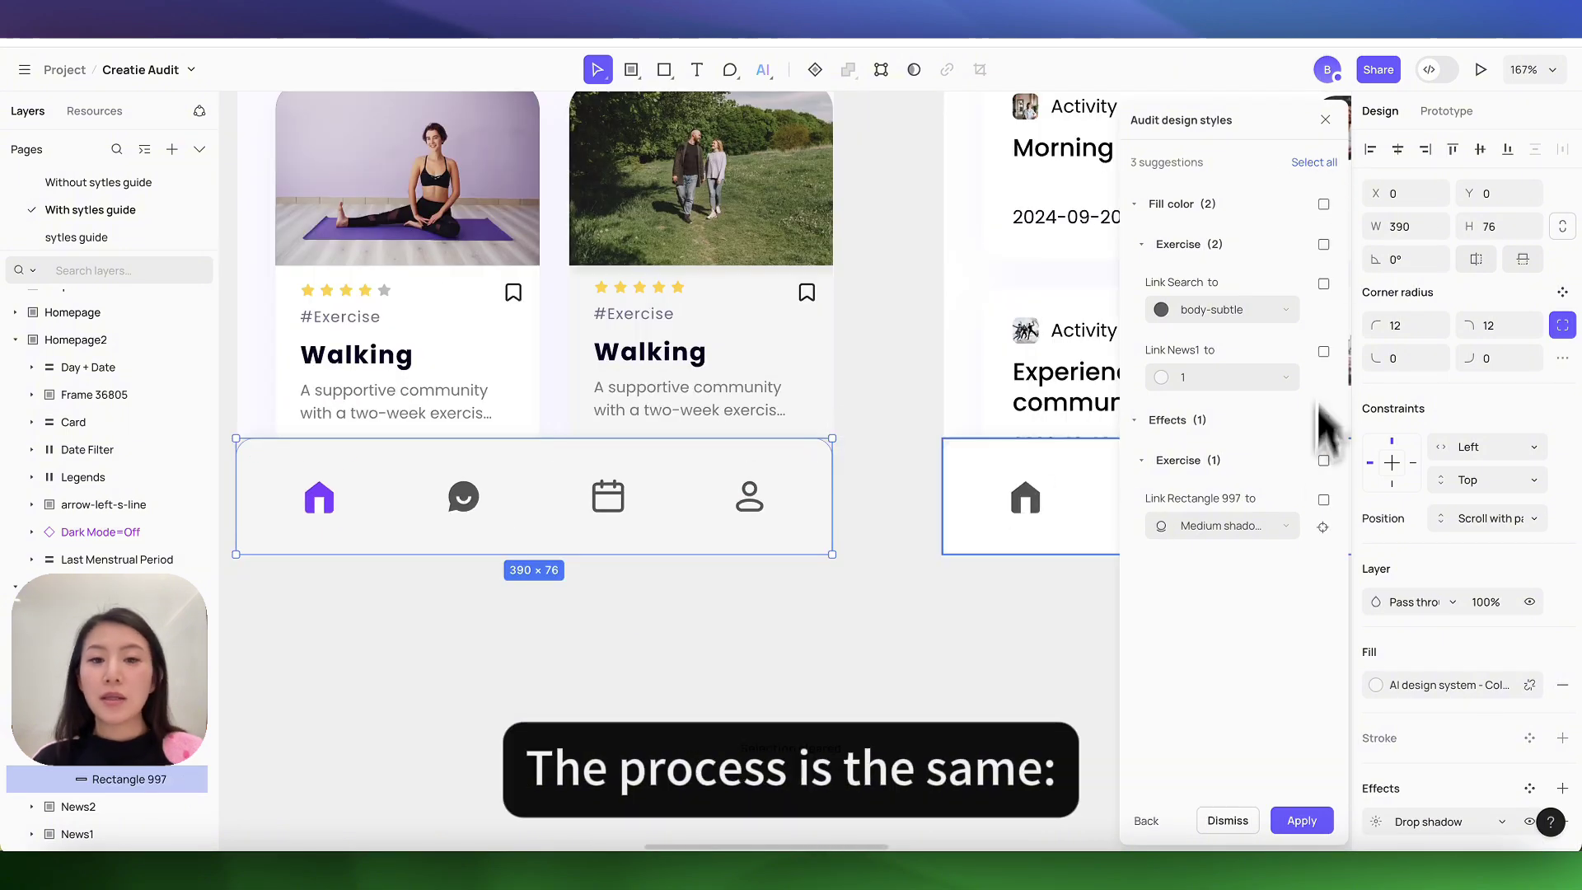
click(1227, 821)
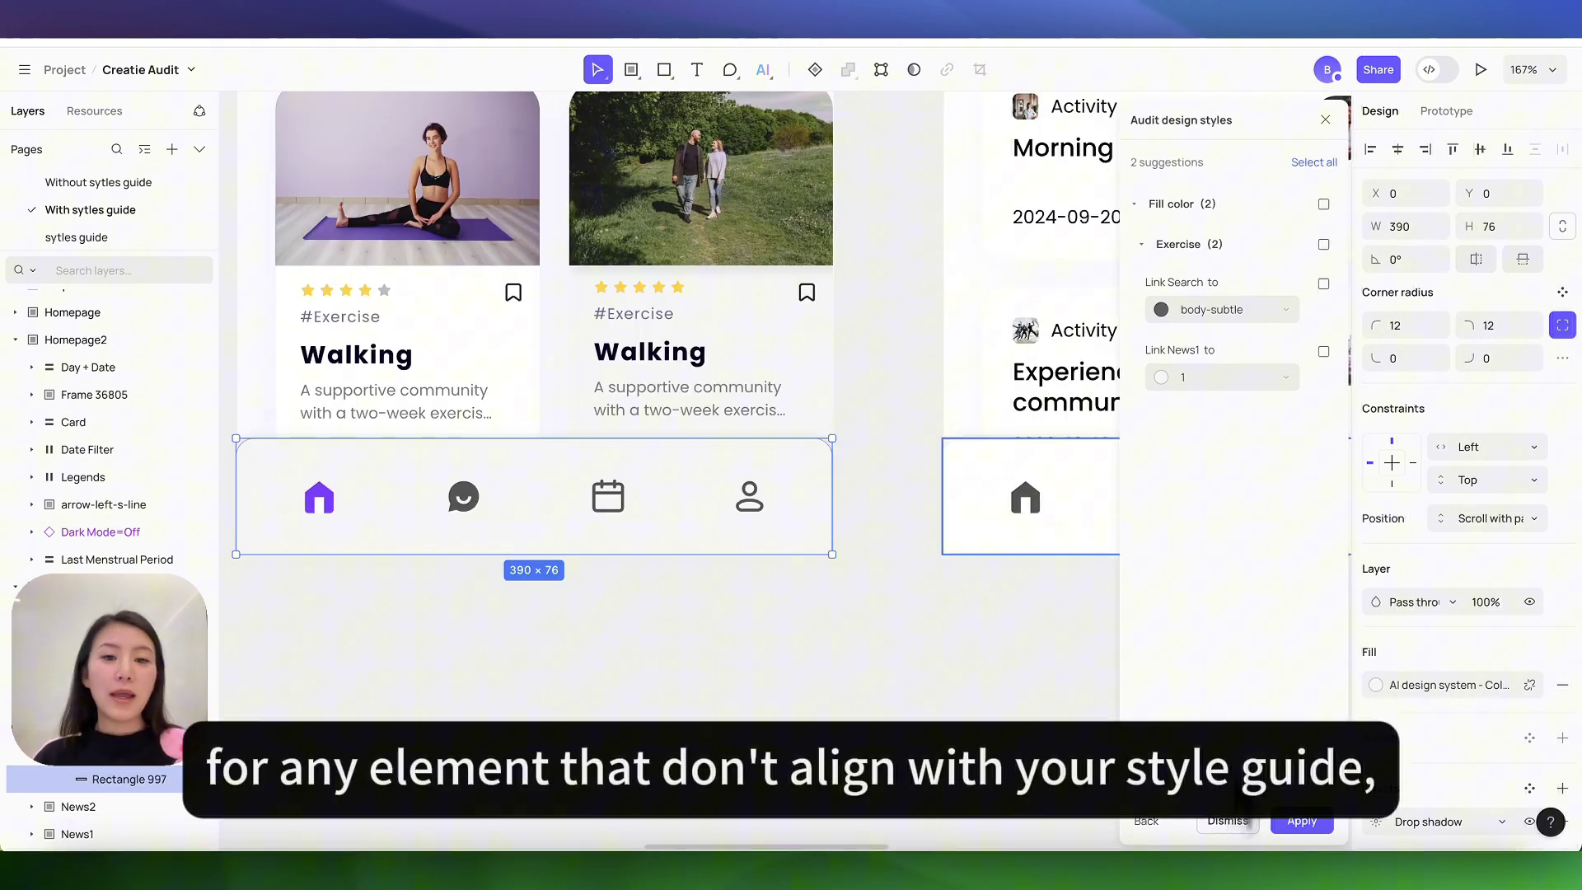
Step: Apply the fill color suggestions linking the Search and News1 fills to library styles
click(1314, 162)
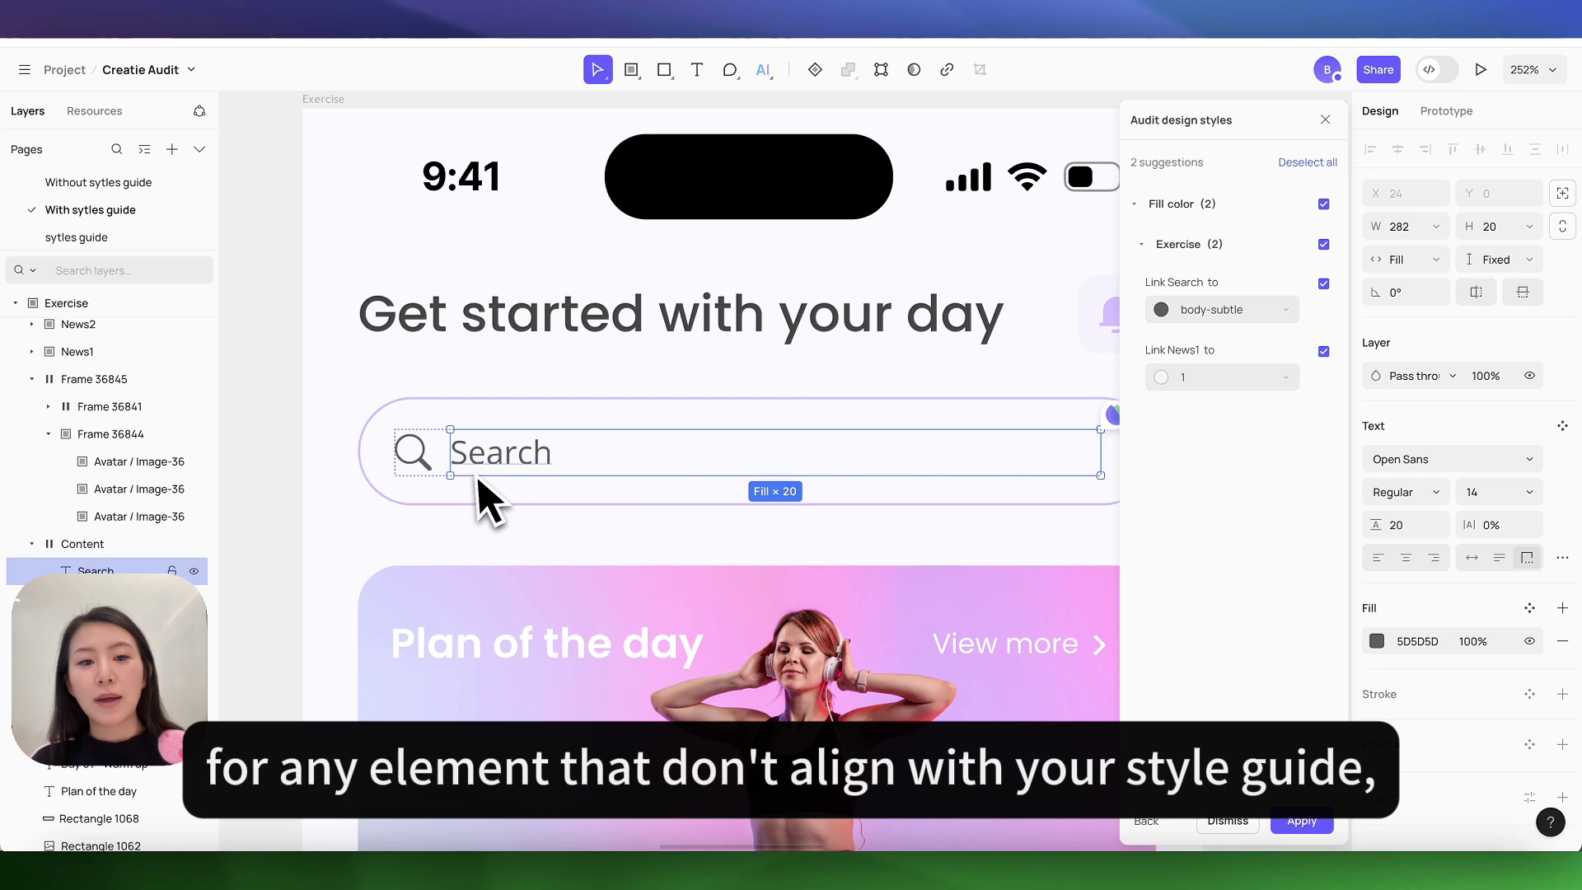
click(1331, 387)
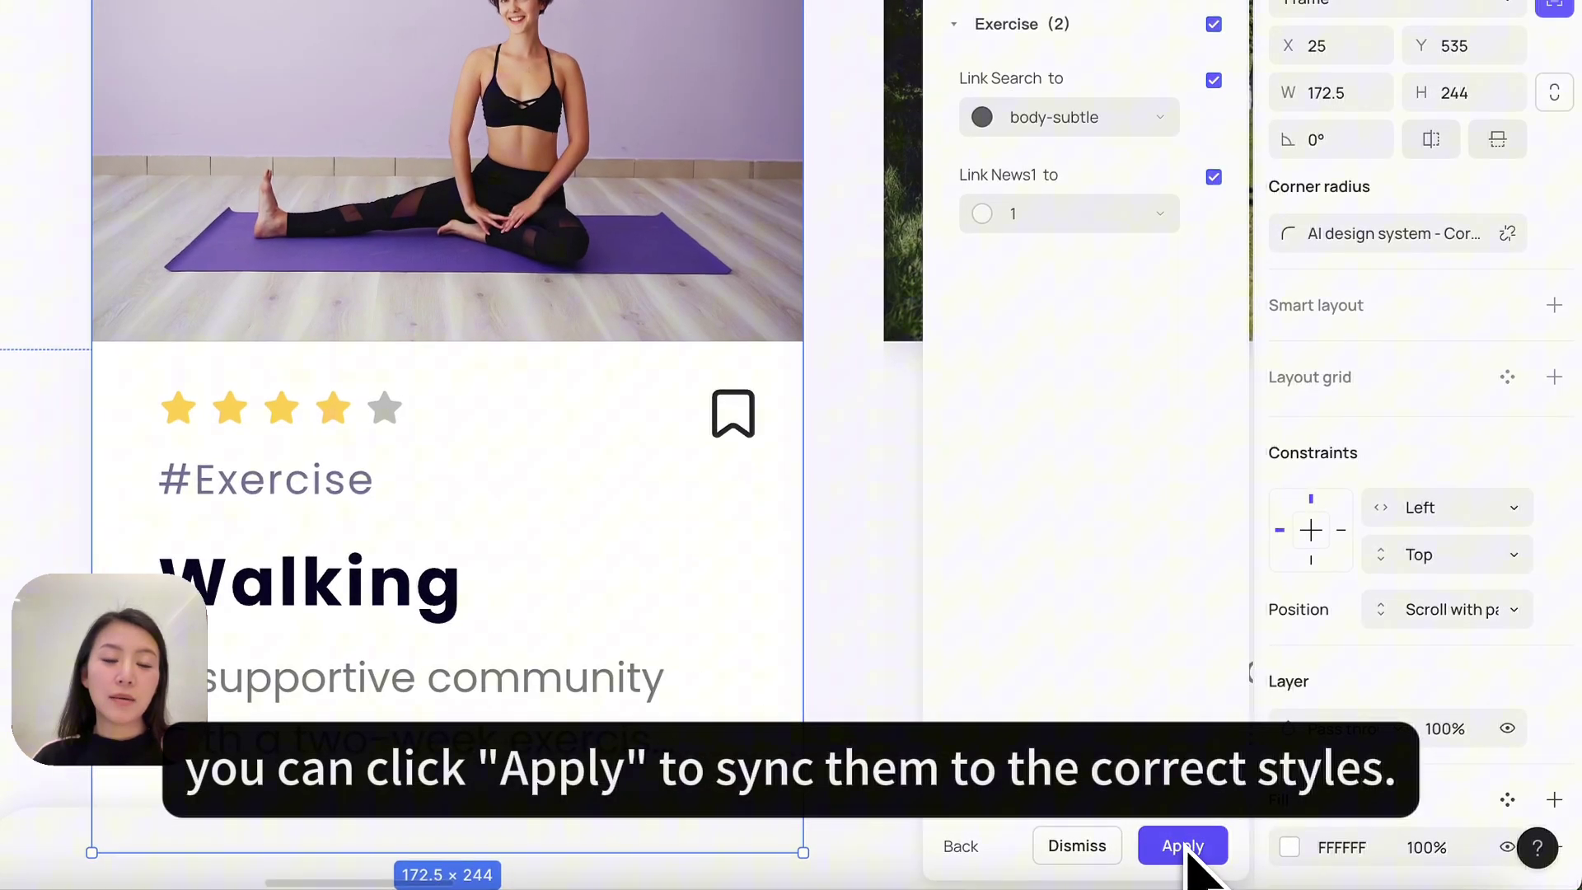
click(1221, 837)
click(1128, 768)
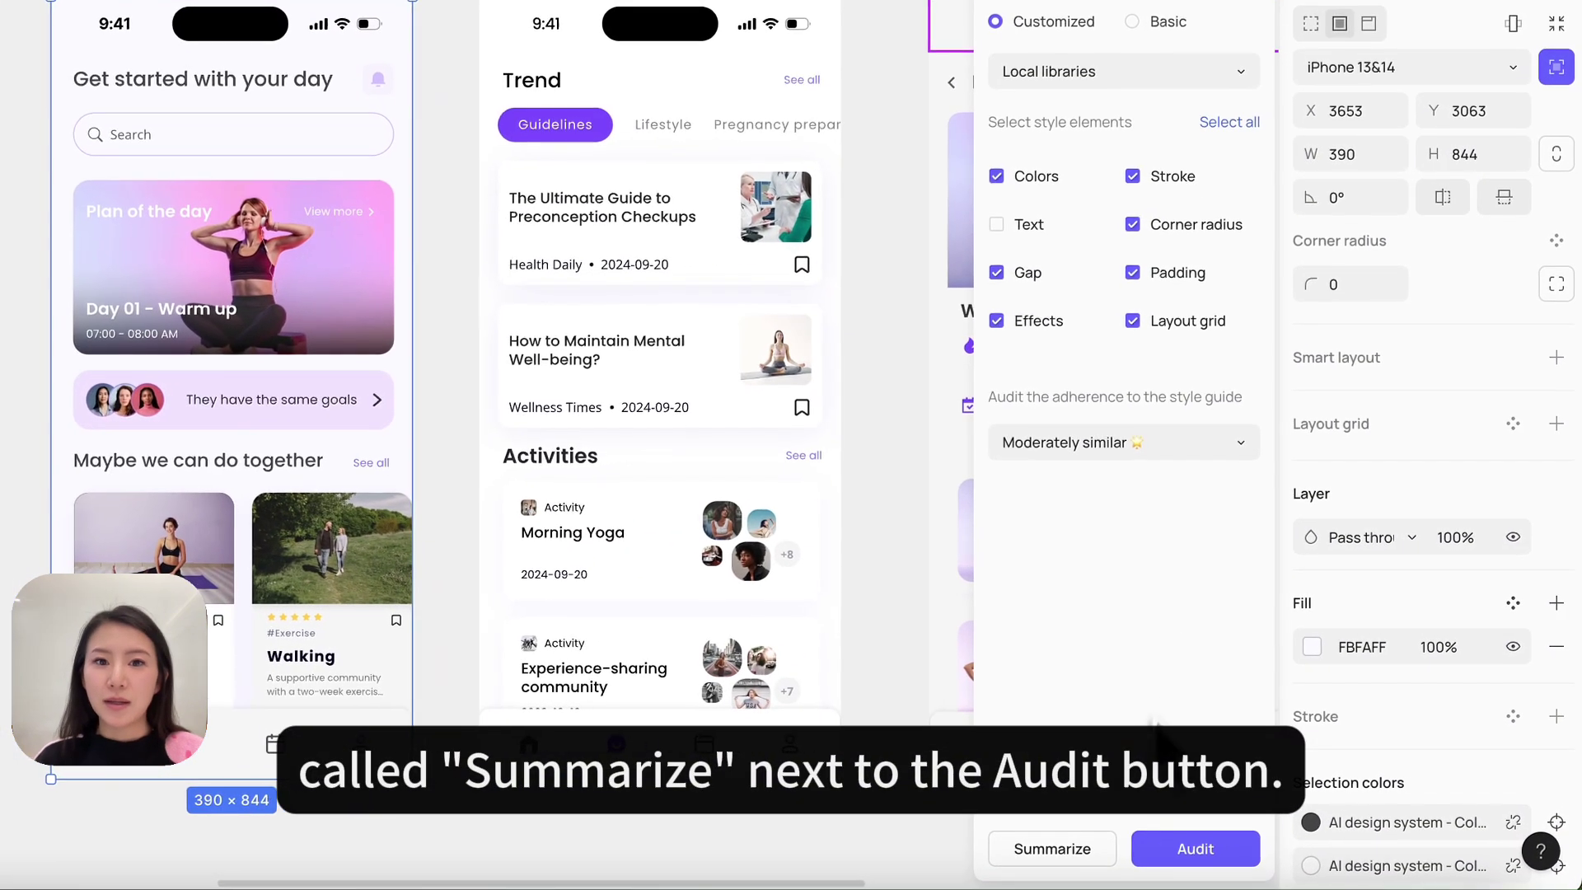
Step: Summarize style adoption: 4.2% overall, color 5.9%, corner radius and stroke under 0.1%
click(1103, 850)
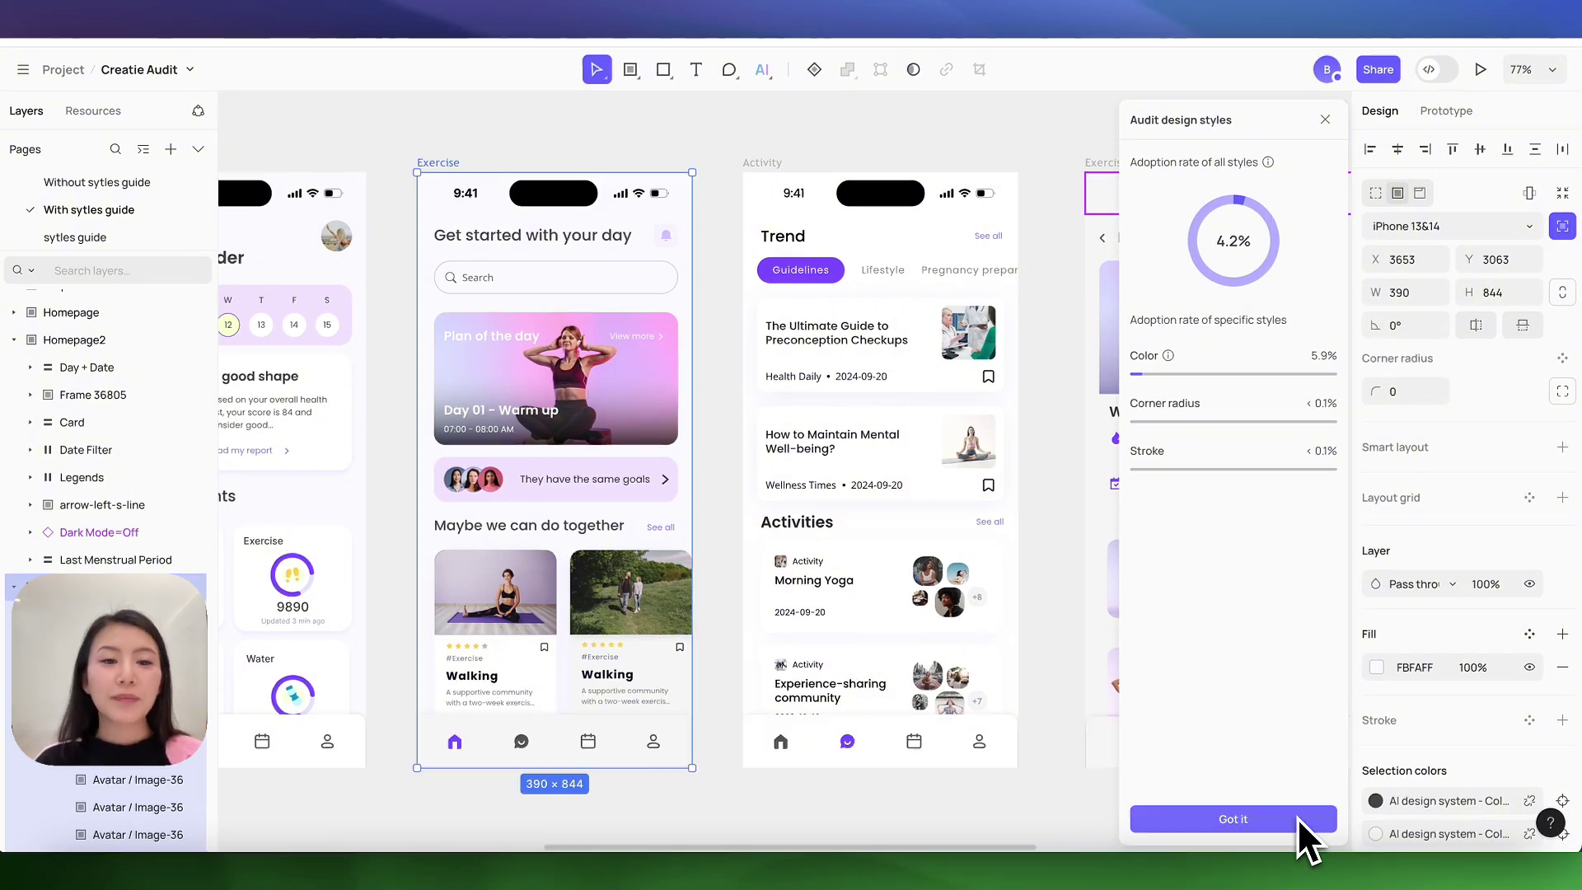
Step: Dismiss the adoption report to return to the Local libraries audit setup
click(1297, 819)
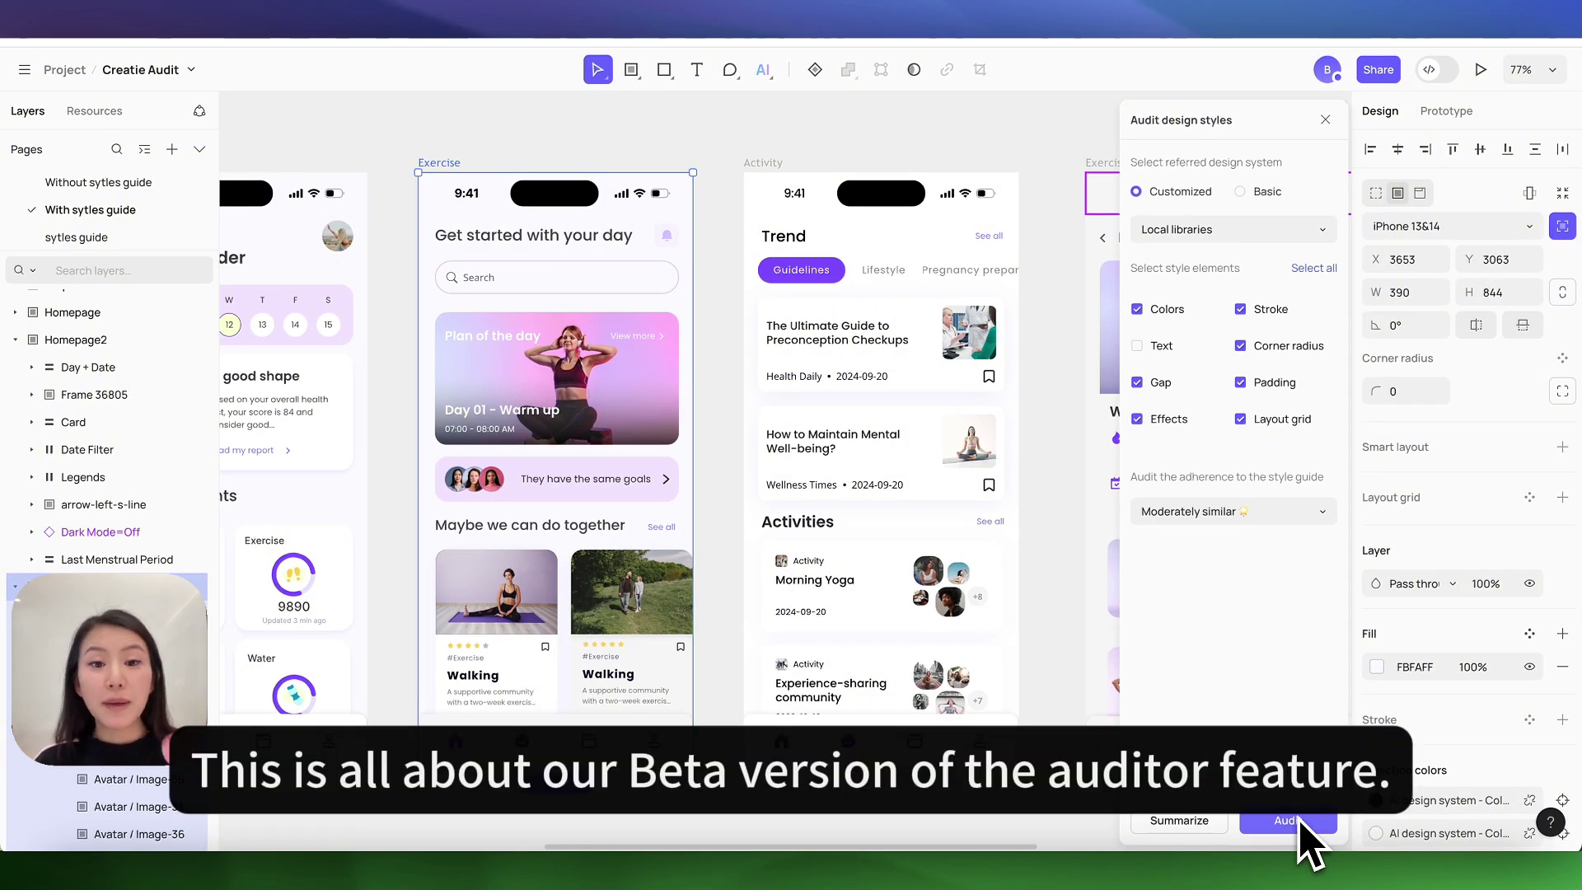